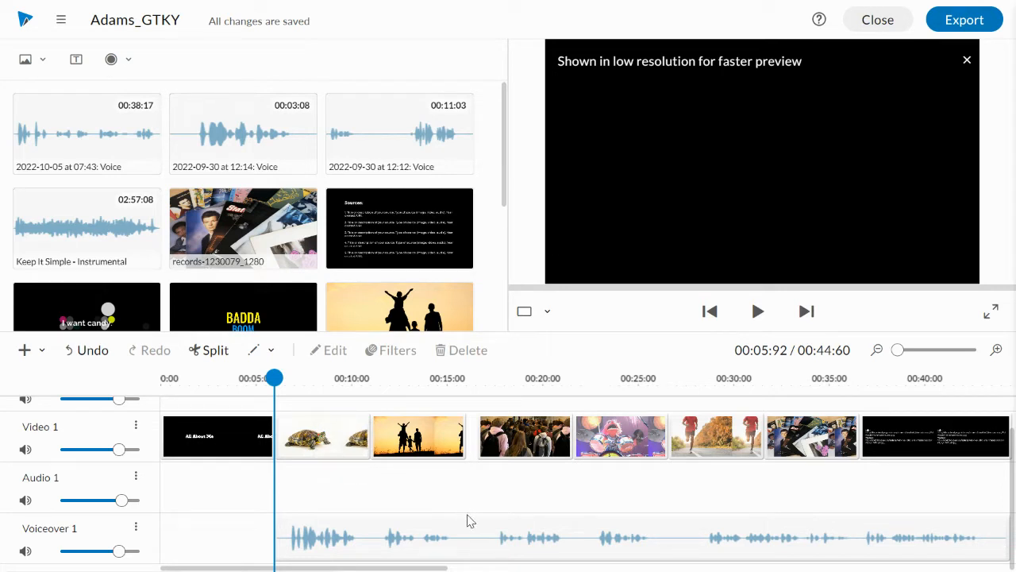
Delete the empty Audio 1 track from the timeline
{"action": "left_click", "coordinate": [136, 479]}
{"action": "left_click", "coordinate": [196, 546]}
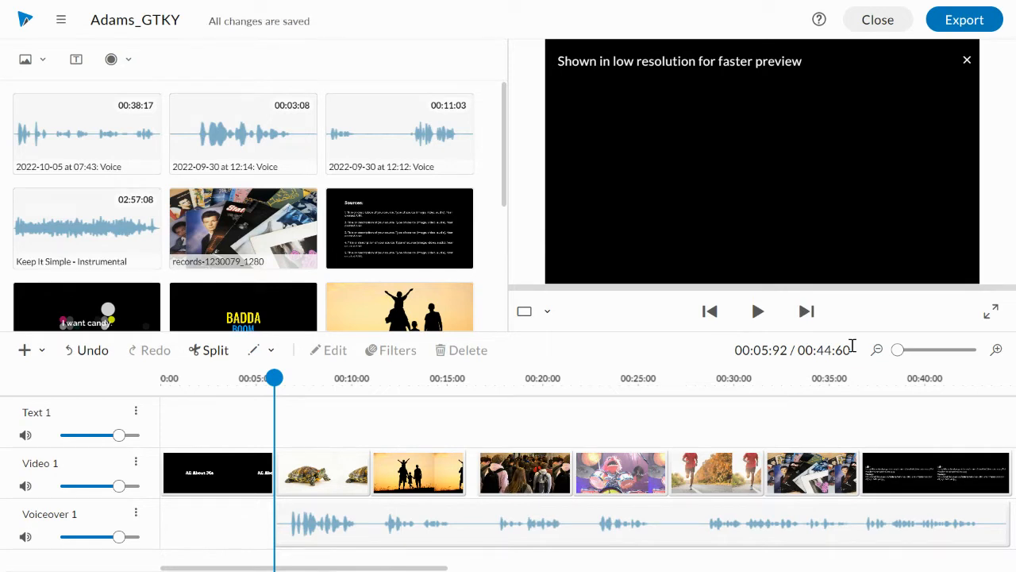
Move the turtle image from Video 1 up to the Text 1 track, starting at about 00:05:92
{"action": "left_click_drag", "start_coordinate": [898, 350], "coordinate": [901, 351]}
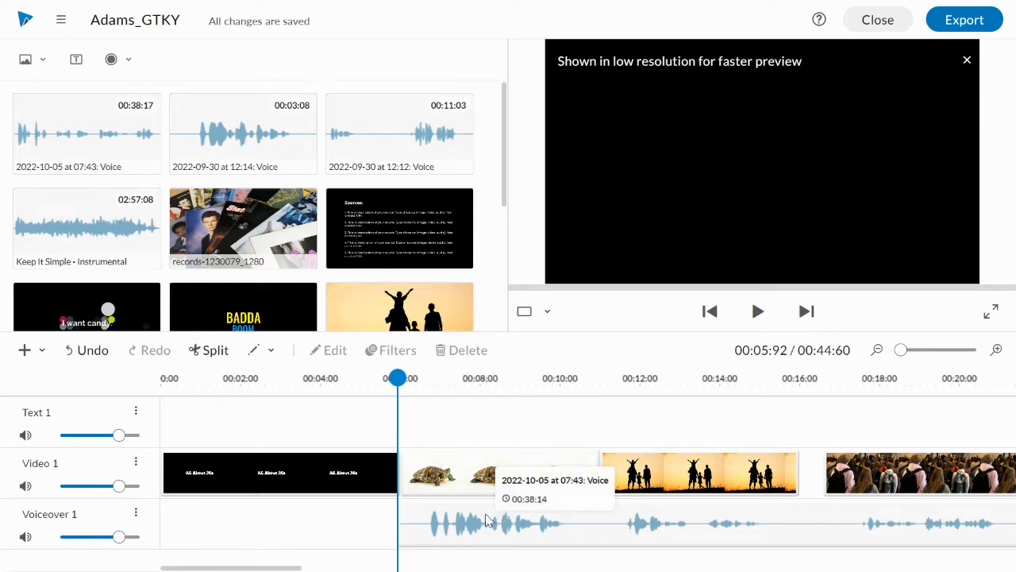
{"action": "left_click", "coordinate": [460, 483]}
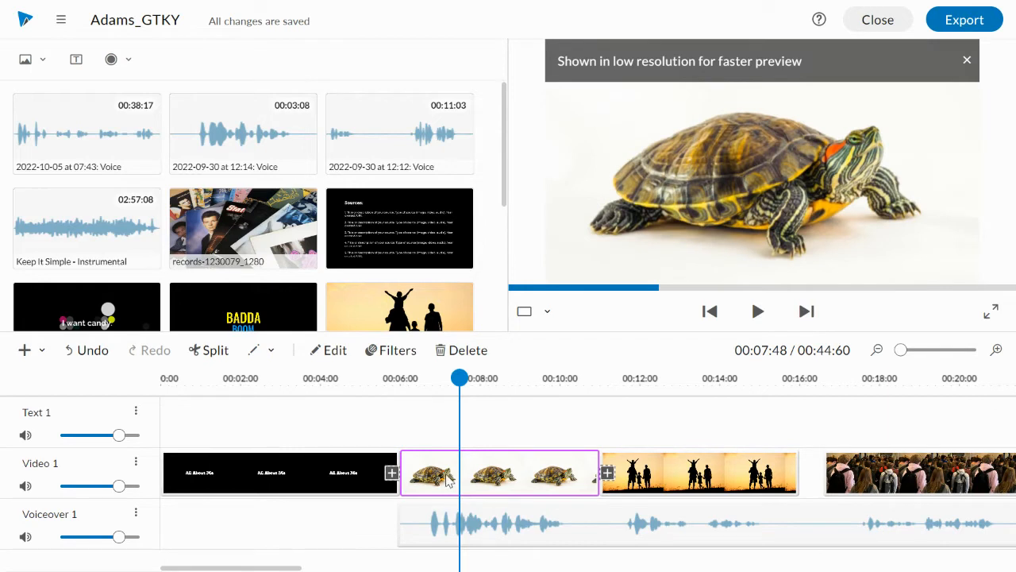
{"action": "left_click_drag", "start_coordinate": [449, 480], "coordinate": [443, 434]}
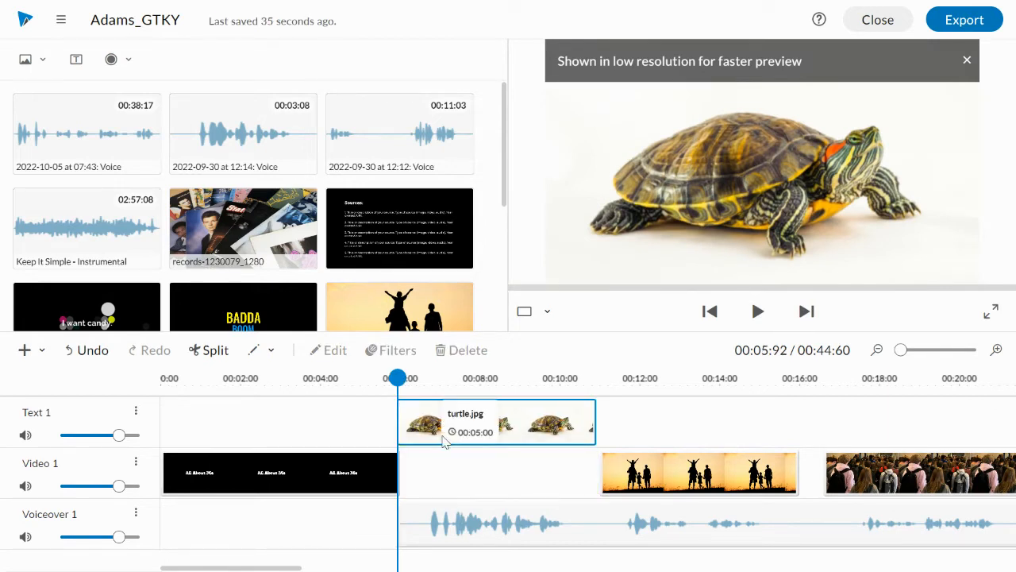
Trim the silent beginning of the voiceover clip and slide the clip back to start at about 00:06:00 under the turtle image
{"action": "left_click", "coordinate": [421, 536]}
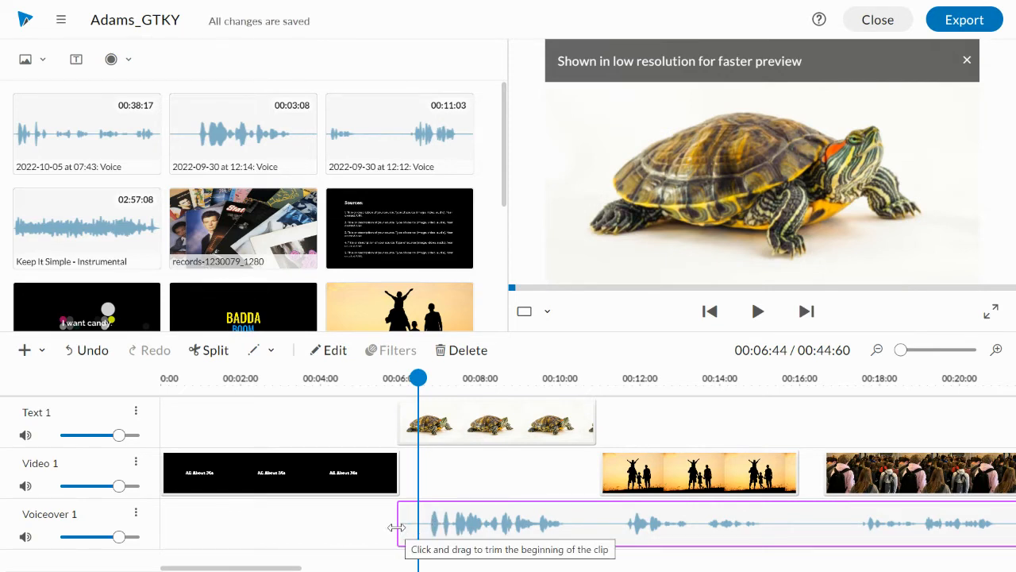
{"action": "left_click_drag", "start_coordinate": [397, 527], "coordinate": [421, 537]}
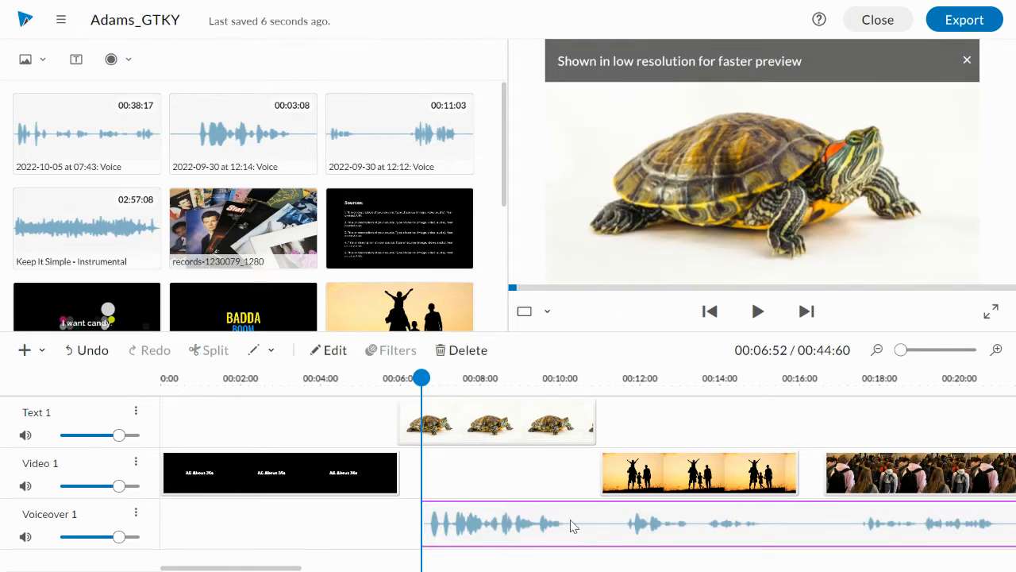
{"action": "left_click_drag", "start_coordinate": [573, 526], "coordinate": [549, 519]}
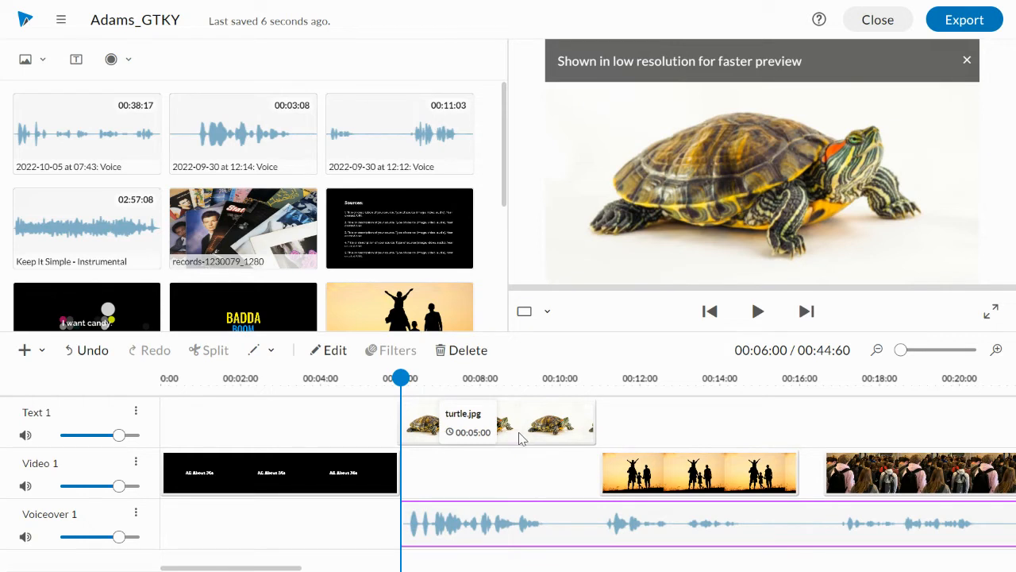
Trim the end of the turtle image to about 00:09:60 and split the voiceover clip at that same point
{"action": "left_click", "coordinate": [548, 432]}
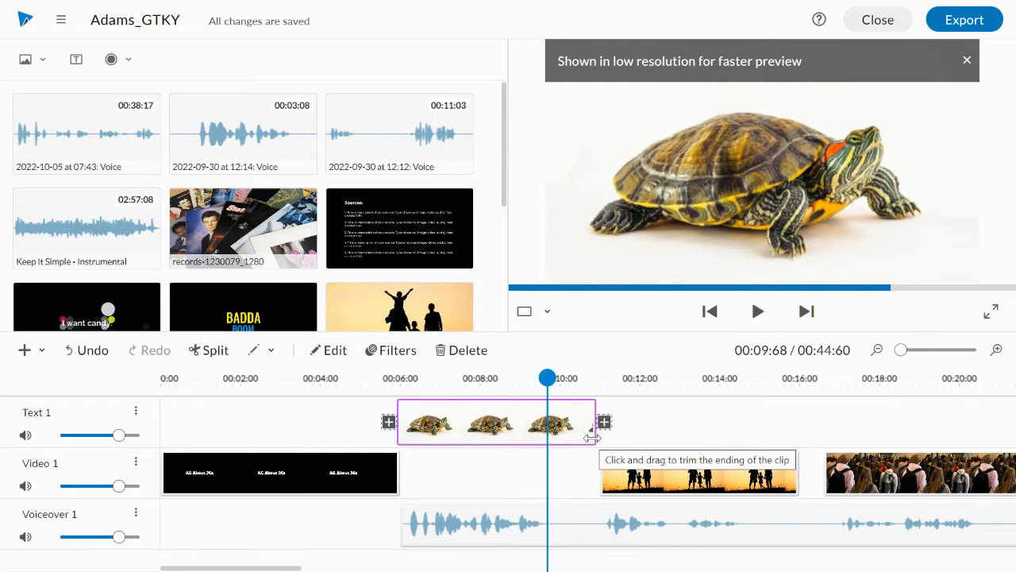
{"action": "left_click_drag", "start_coordinate": [592, 438], "coordinate": [540, 441]}
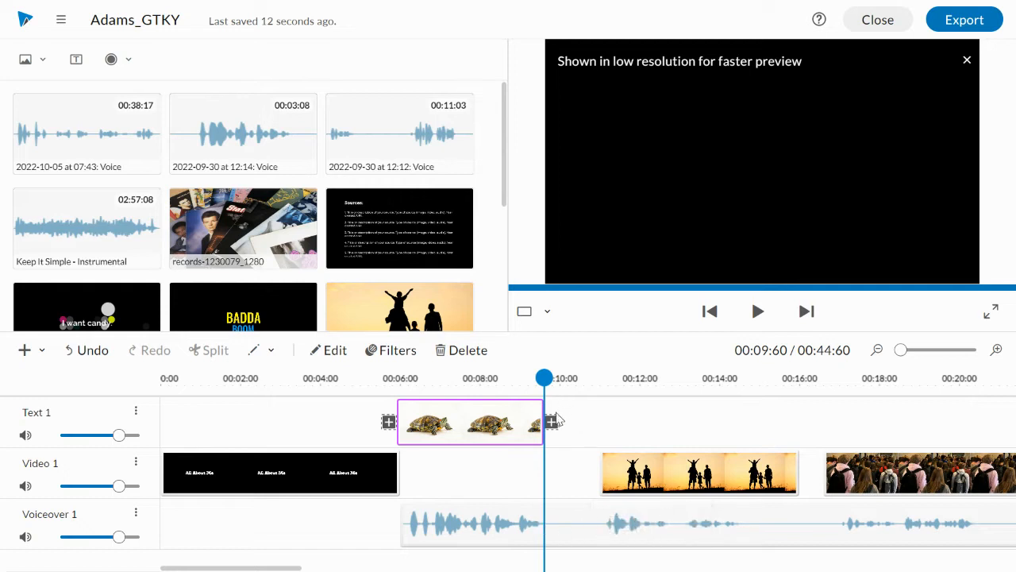
{"action": "left_click", "coordinate": [546, 521]}
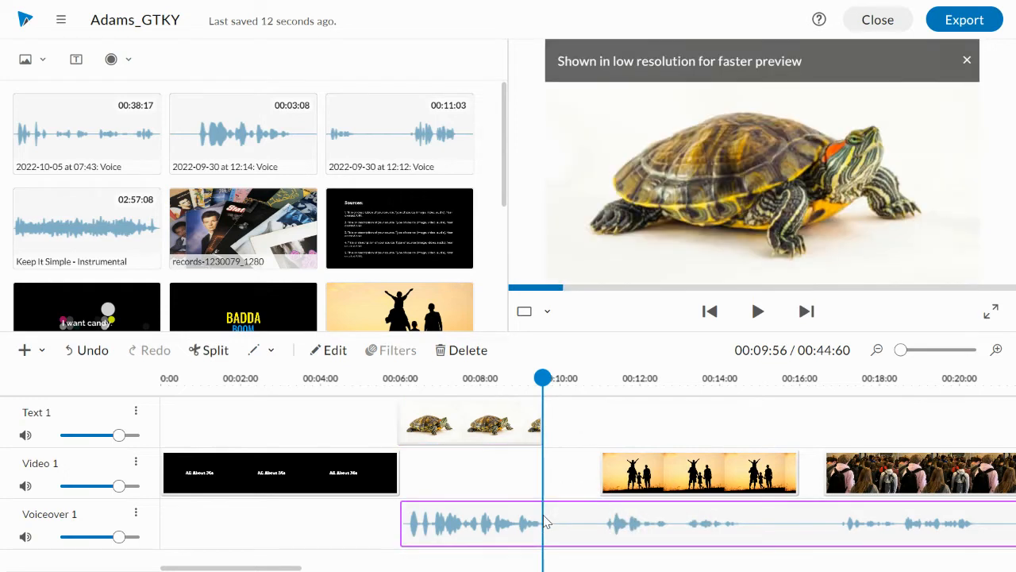
{"action": "left_click", "coordinate": [545, 380]}
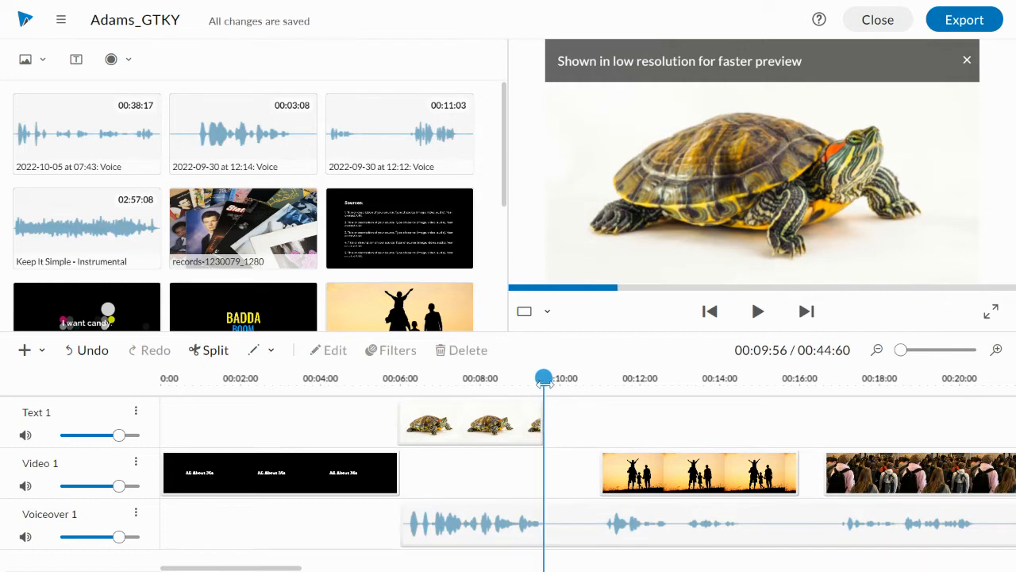
{"action": "left_click", "coordinate": [545, 524]}
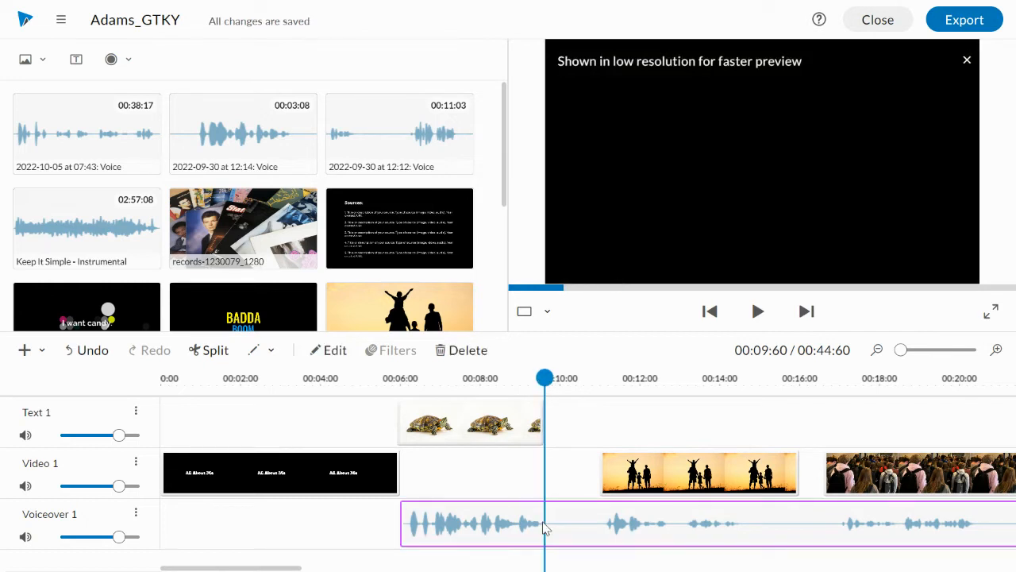
{"action": "left_click", "coordinate": [211, 359]}
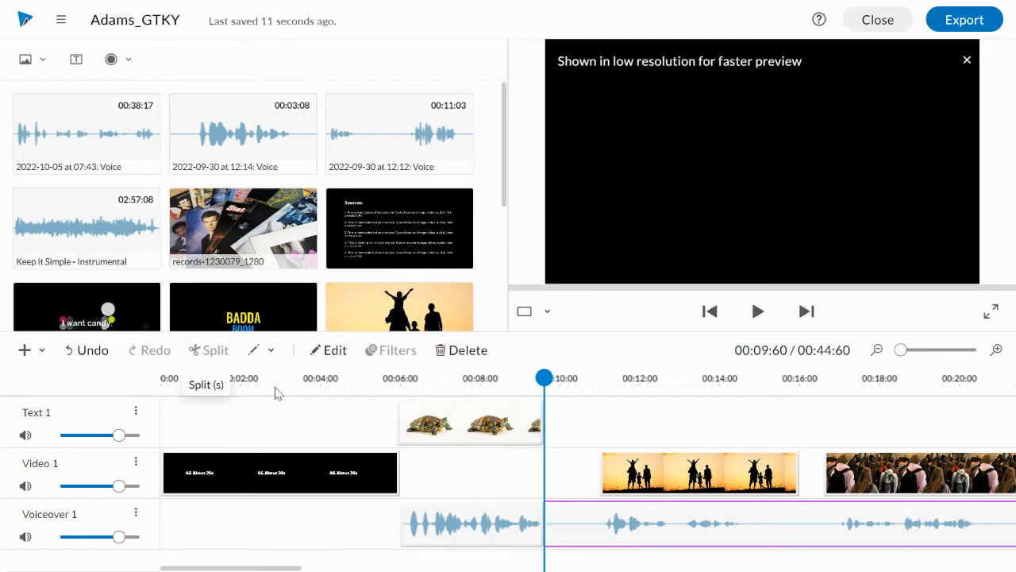
Slide the voiceover portion after the split away from the first segment, to start at about 00:10:24
{"action": "left_click", "coordinate": [496, 524]}
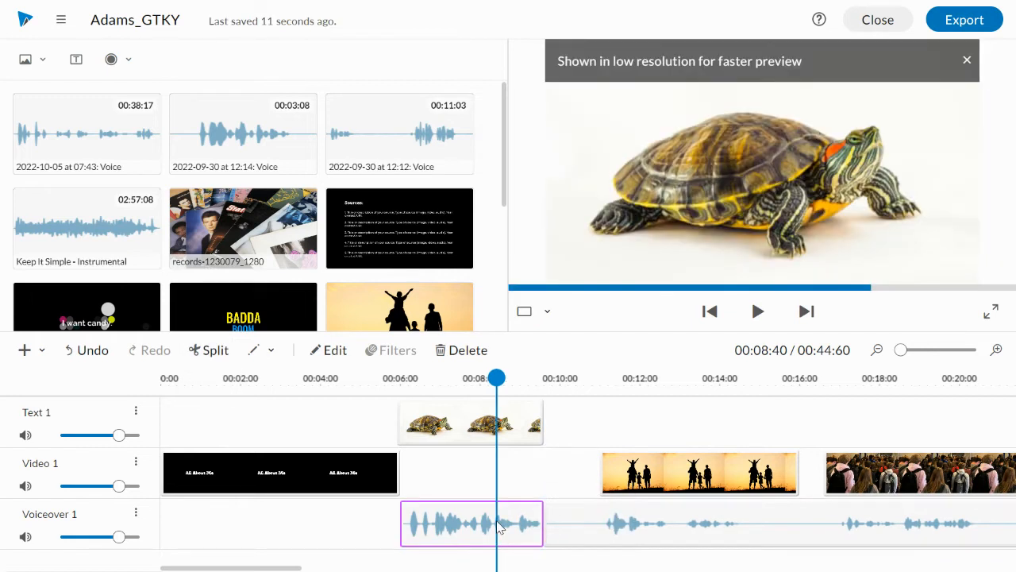
{"action": "left_click", "coordinate": [575, 527]}
{"action": "left_click_drag", "start_coordinate": [579, 530], "coordinate": [596, 523]}
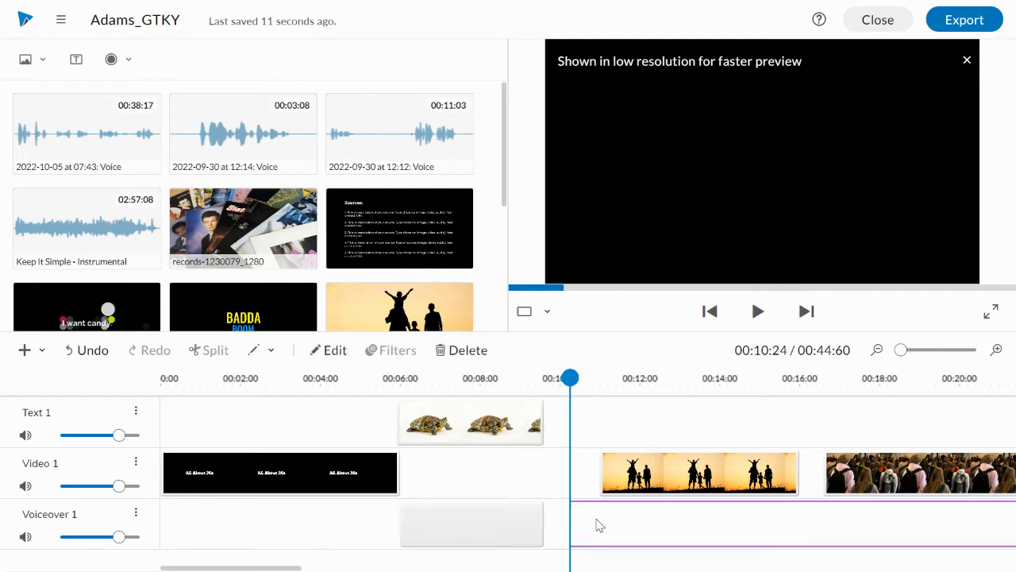
Move the family silhouette image from Video 1 to Text 1, directly after the turtle image at 00:09:60
{"action": "left_click", "coordinate": [464, 427]}
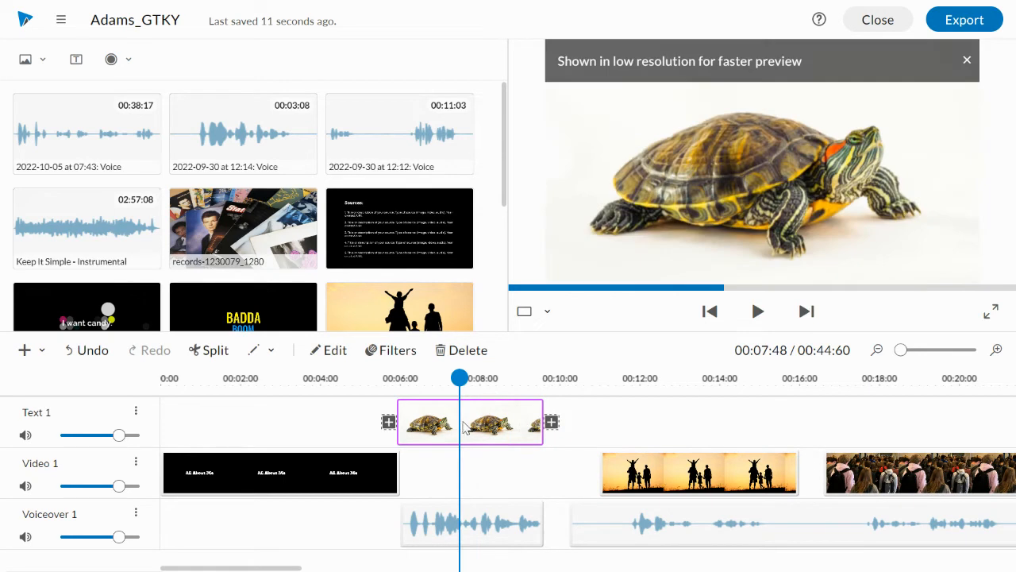
{"action": "left_click", "coordinate": [647, 474]}
{"action": "left_click_drag", "start_coordinate": [656, 478], "coordinate": [604, 431]}
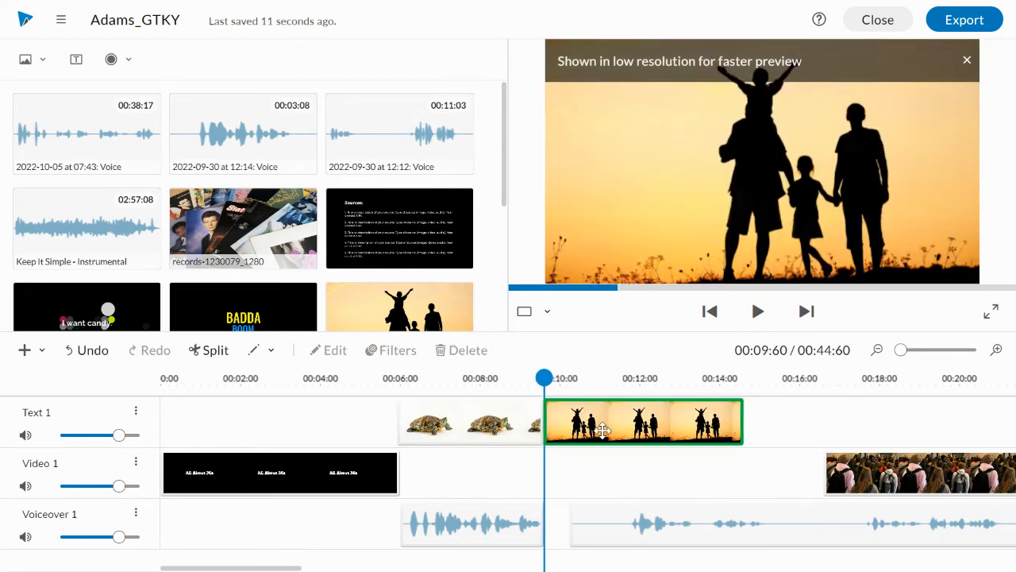
Trim the silent start of the remaining voiceover to about 00:11:60 and split the clip at about 00:15:24
{"action": "left_click", "coordinate": [596, 530]}
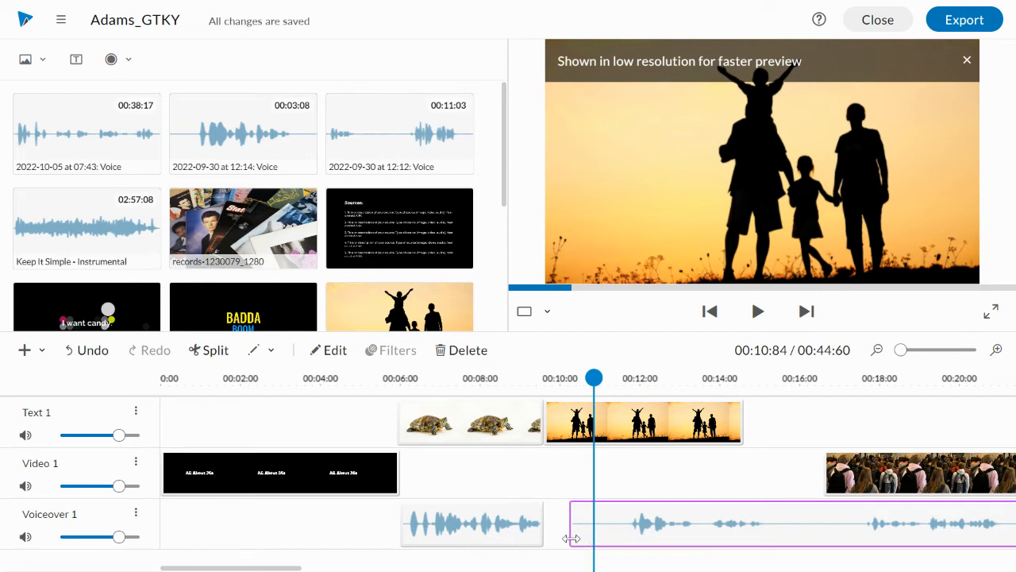
{"action": "left_click_drag", "start_coordinate": [571, 539], "coordinate": [629, 539]}
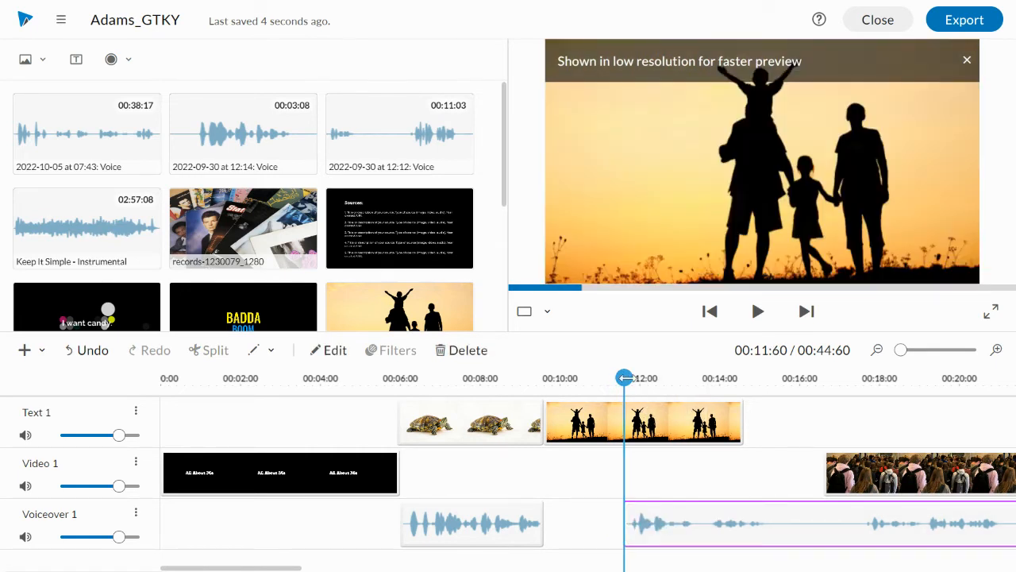
{"action": "left_click_drag", "start_coordinate": [624, 378], "coordinate": [770, 416]}
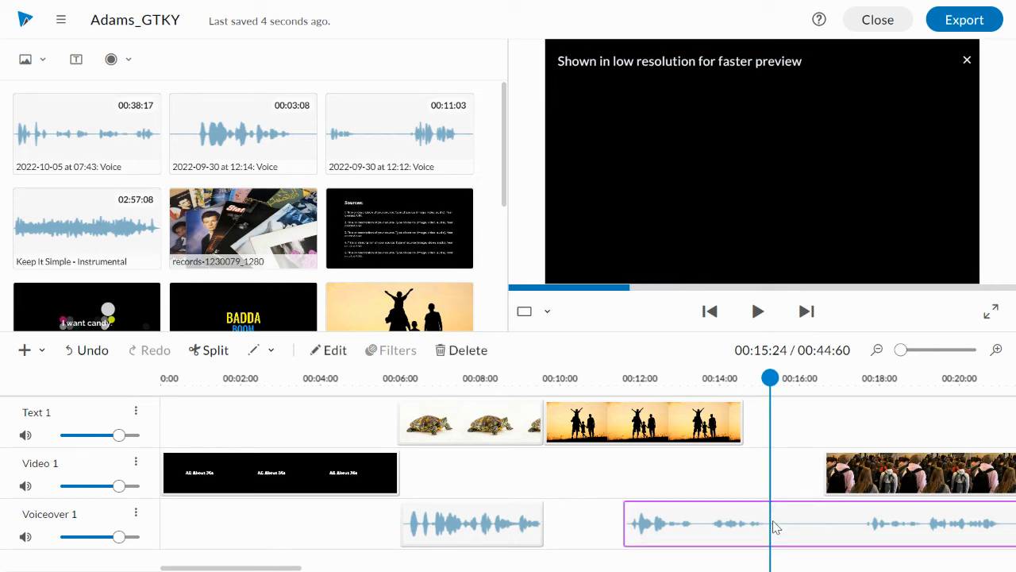
{"action": "left_click", "coordinate": [216, 353]}
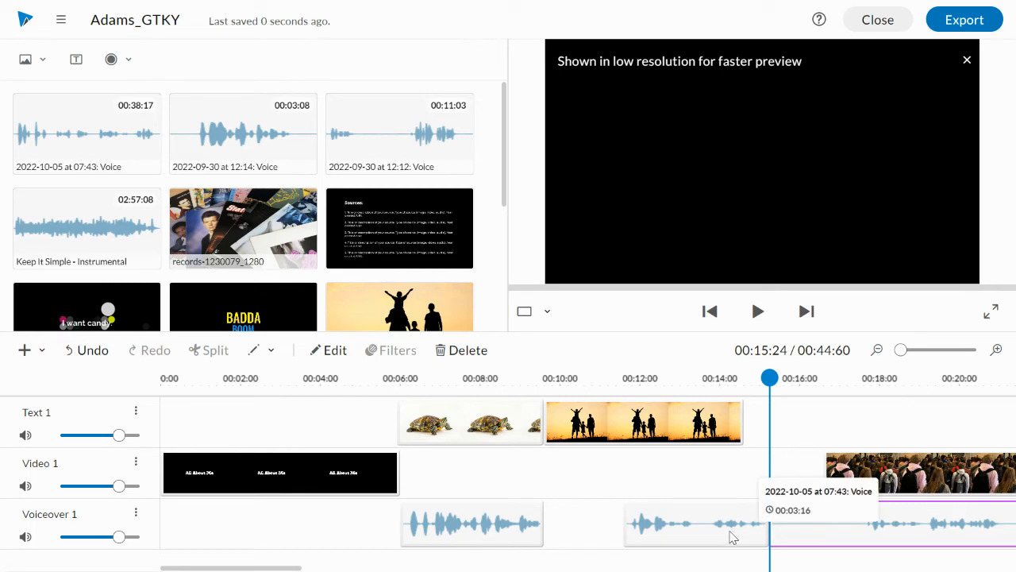
Move the second voiceover segment against the first at 00:09:60 and trim the family image to end with it at about 00:13:24
{"action": "left_click_drag", "start_coordinate": [722, 535], "coordinate": [654, 530]}
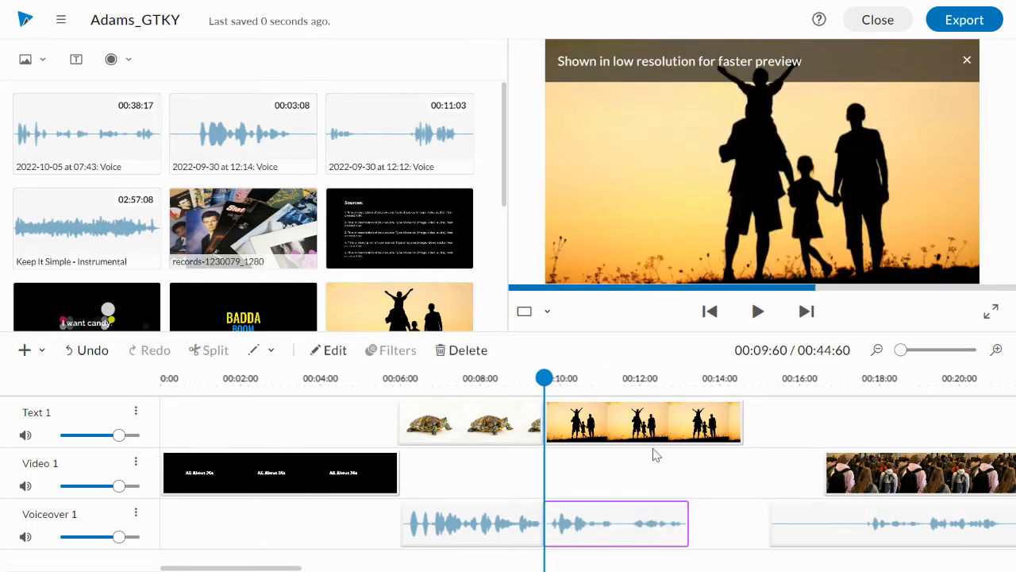
{"action": "left_click", "coordinate": [652, 425]}
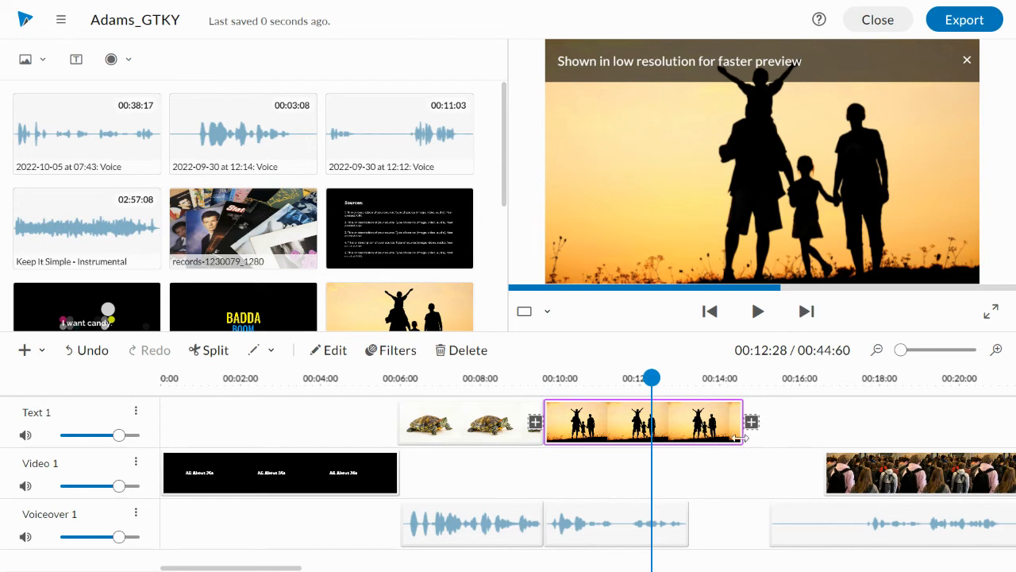
{"action": "left_click_drag", "start_coordinate": [741, 436], "coordinate": [687, 451]}
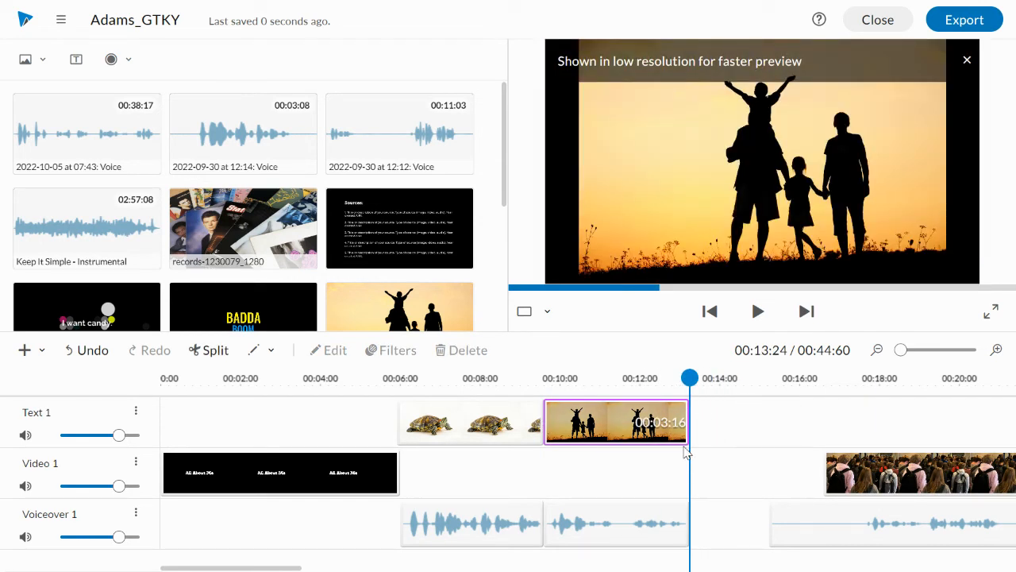
Place the crowd image on Text 1 right after the family image, and trim the remaining voiceover's silent start, aligning it at 00:13:24
{"action": "left_click", "coordinate": [793, 536]}
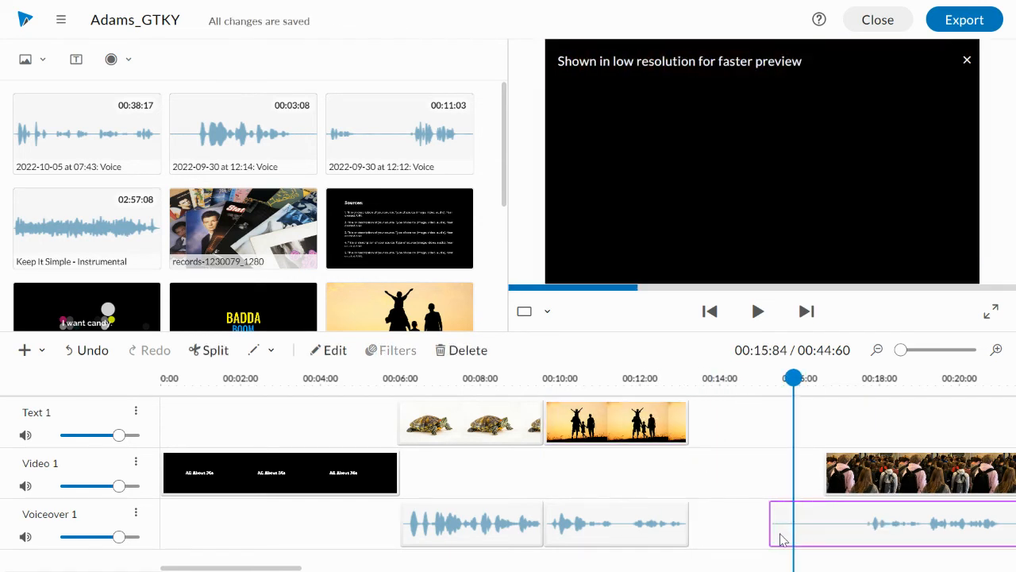
{"action": "left_click_drag", "start_coordinate": [864, 480], "coordinate": [728, 432]}
{"action": "left_click_drag", "start_coordinate": [792, 533], "coordinate": [736, 543]}
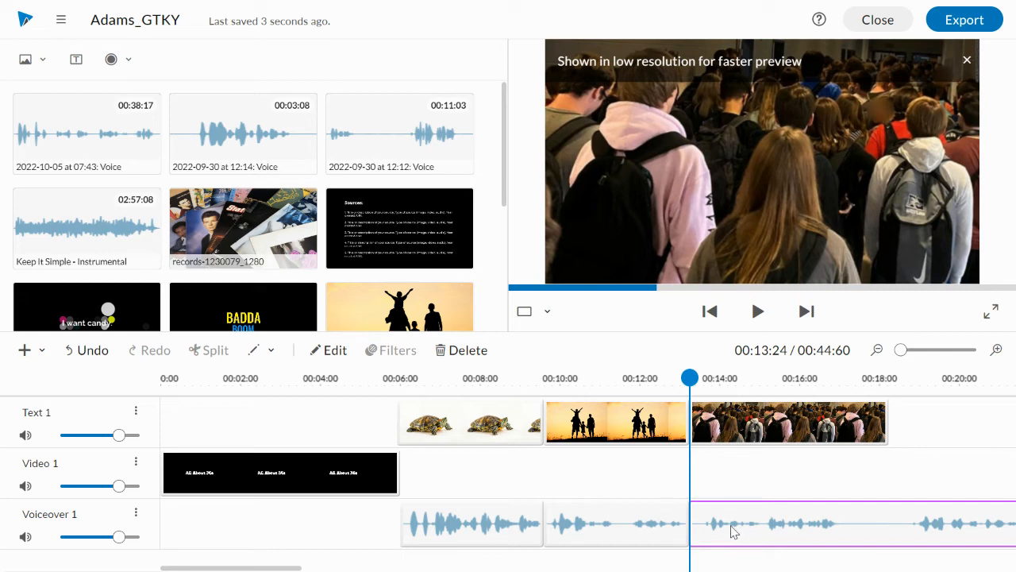
{"action": "left_click_drag", "start_coordinate": [733, 530], "coordinate": [805, 536]}
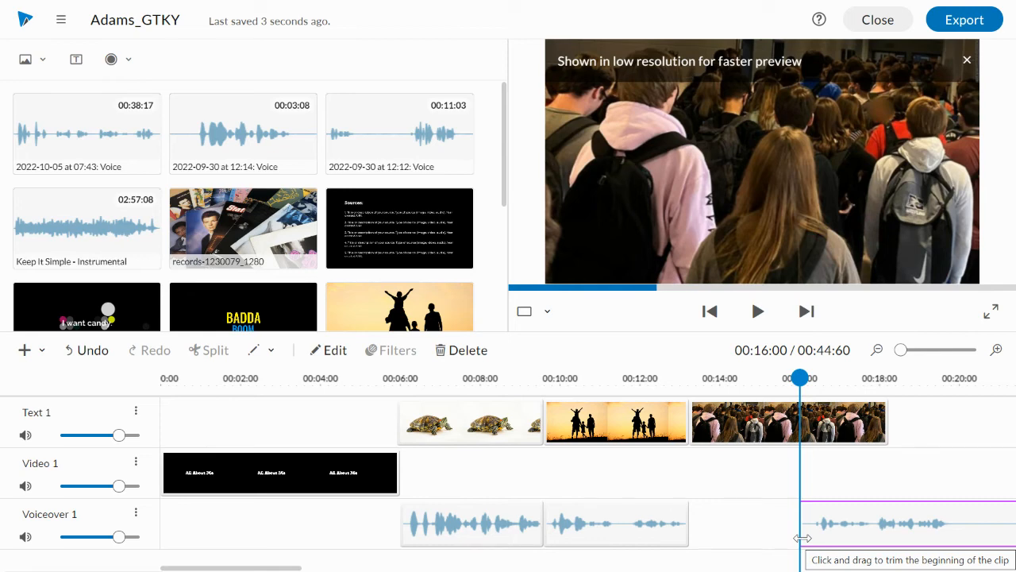
{"action": "left_click_drag", "start_coordinate": [802, 537], "coordinate": [725, 532]}
Trim the end of the crowd image on Text 1 to about 00:16:96, where its narration finishes
{"action": "left_click", "coordinate": [827, 439]}
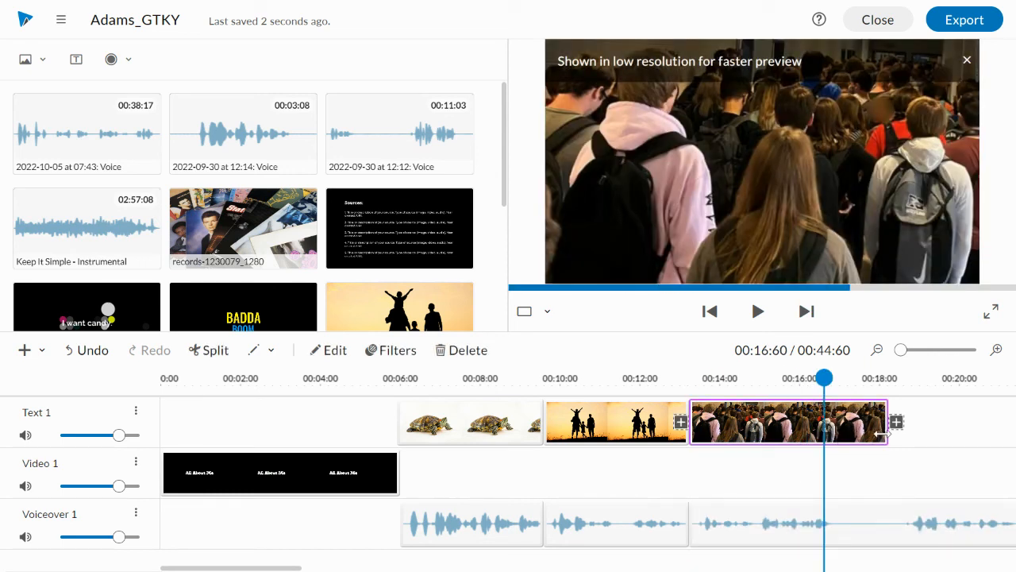
{"action": "left_click_drag", "start_coordinate": [886, 432], "coordinate": [832, 453]}
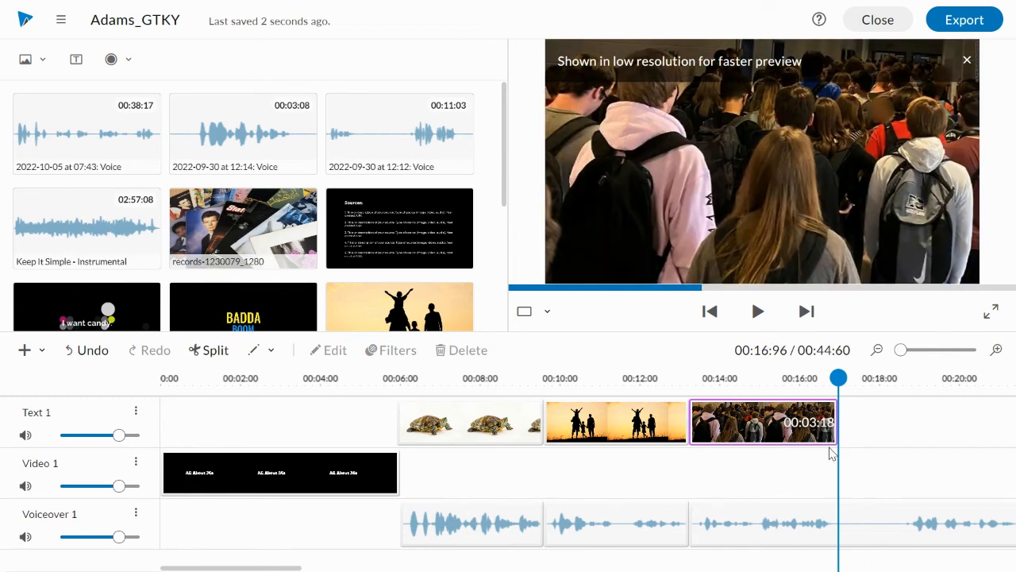
Split the voiceover at about 00:18:08 and trim the third segment to end with the crowd image at 00:16:96
{"action": "left_click", "coordinate": [884, 524]}
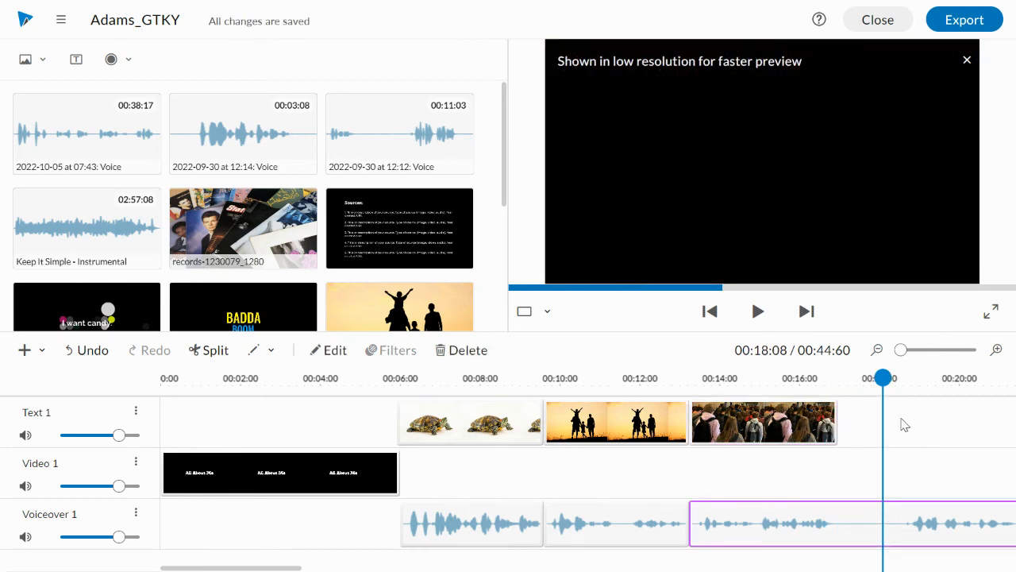
{"action": "key", "text": "s"}
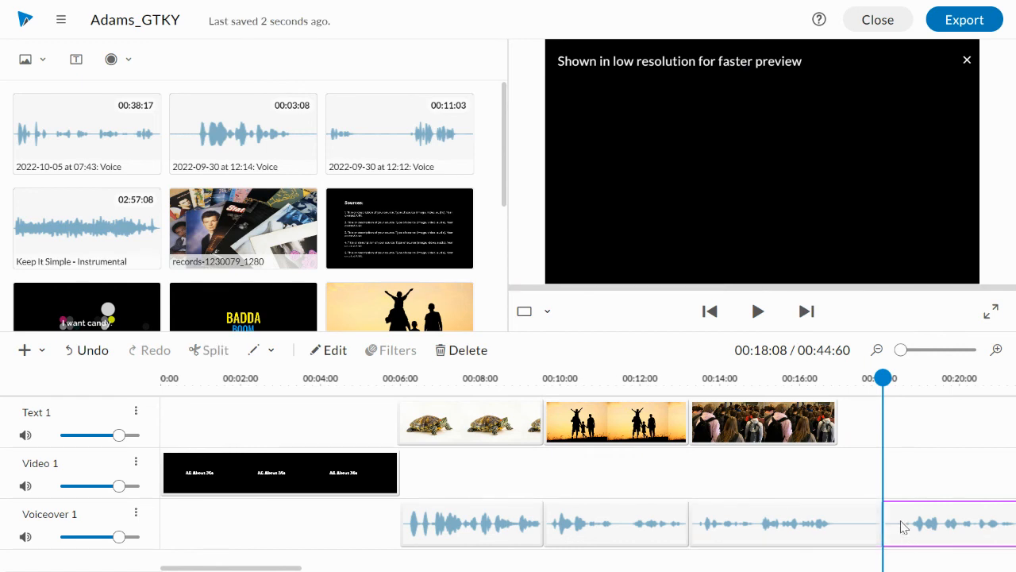
{"action": "left_click_drag", "start_coordinate": [883, 534], "coordinate": [838, 540]}
{"action": "left_click", "coordinate": [870, 535]}
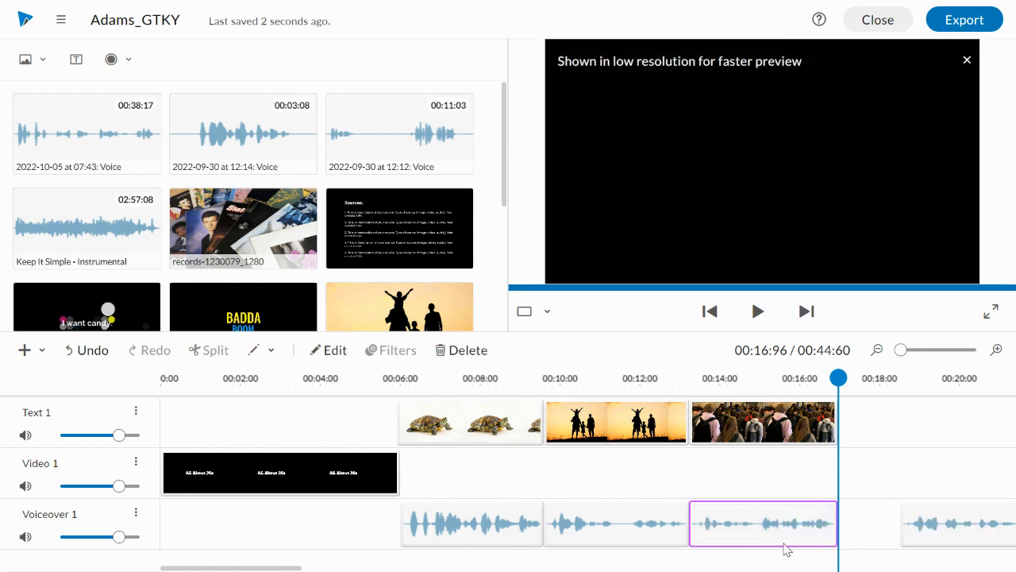
Slide the remaining voiceover against the third segment at 00:16:96 and place the drummer image above it on Text 1, ending at about 00:20:16
{"action": "left_click_drag", "start_coordinate": [899, 354], "coordinate": [898, 354]}
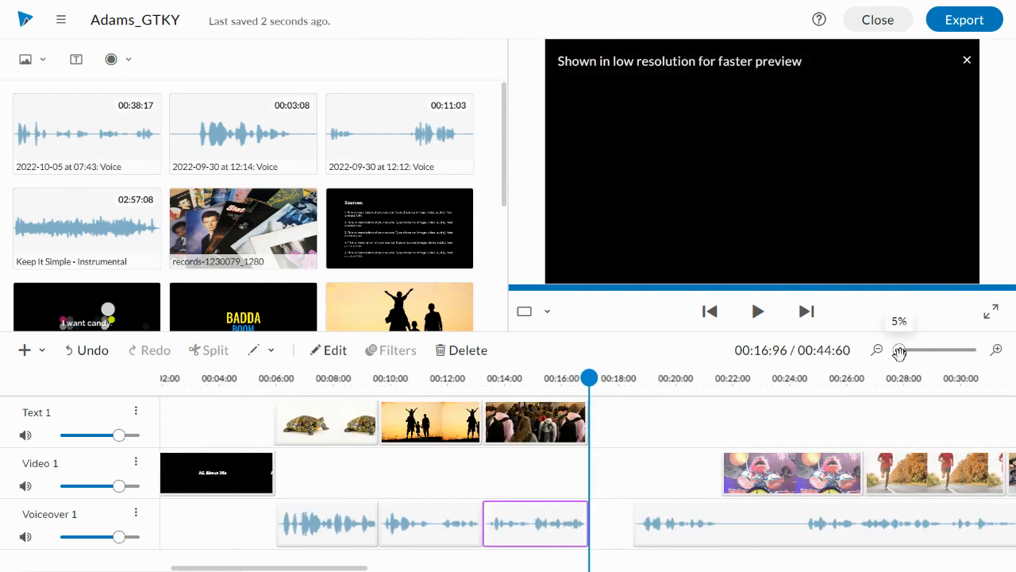
{"action": "left_click_drag", "start_coordinate": [698, 537], "coordinate": [658, 535]}
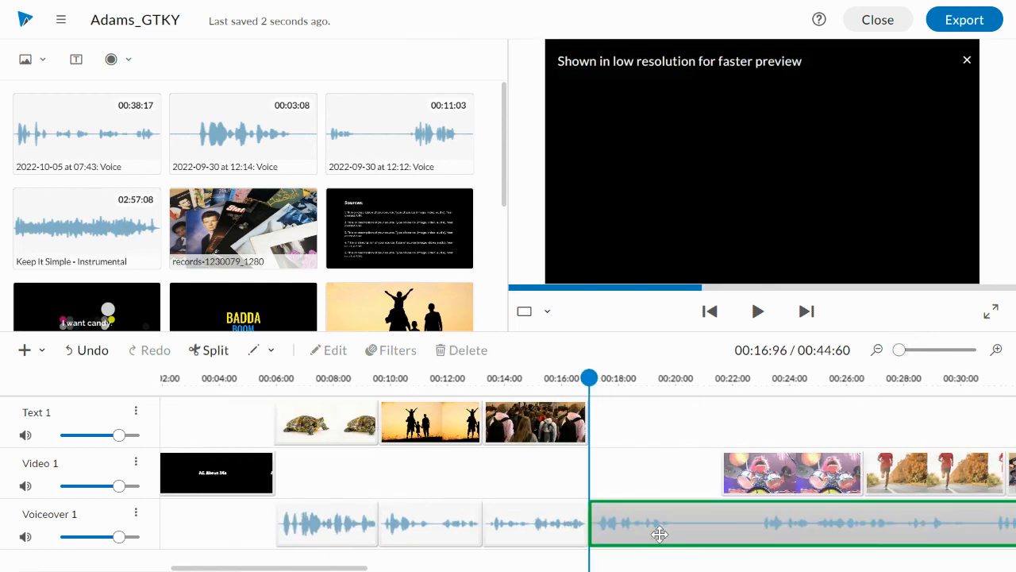
{"action": "left_click_drag", "start_coordinate": [750, 475], "coordinate": [677, 445]}
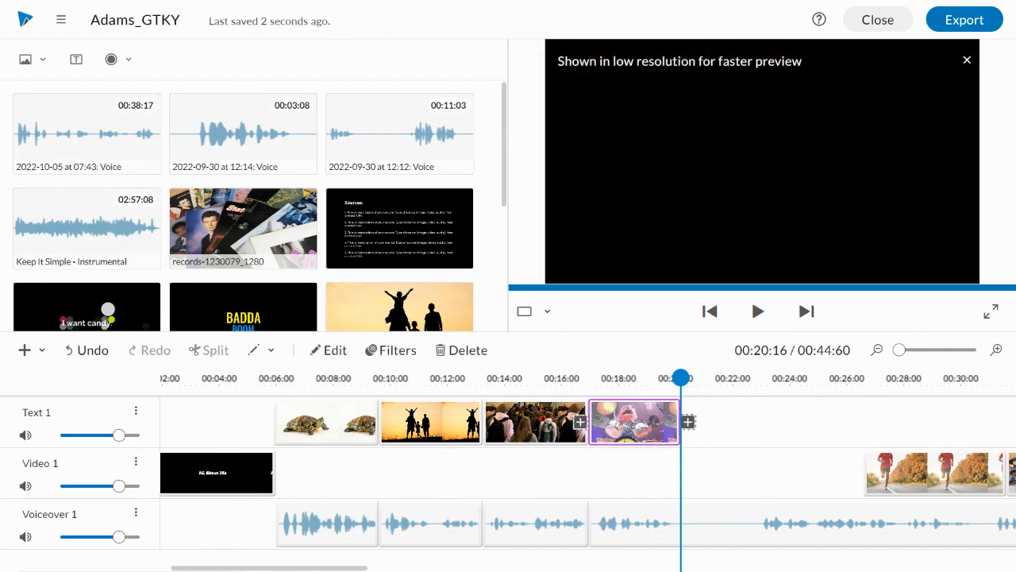